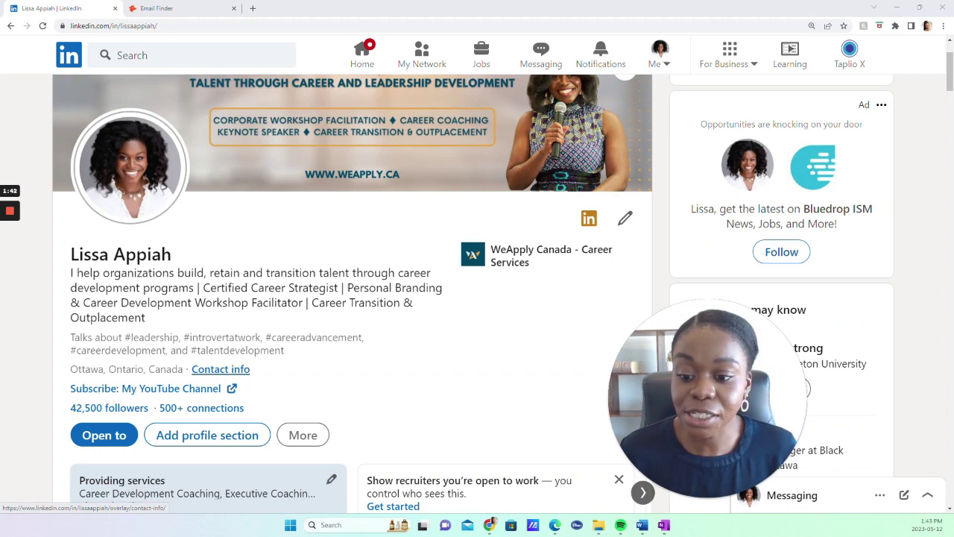
Show the profile's Contact Info, with its weapply.ca websites and the company email
left_click(221, 369)
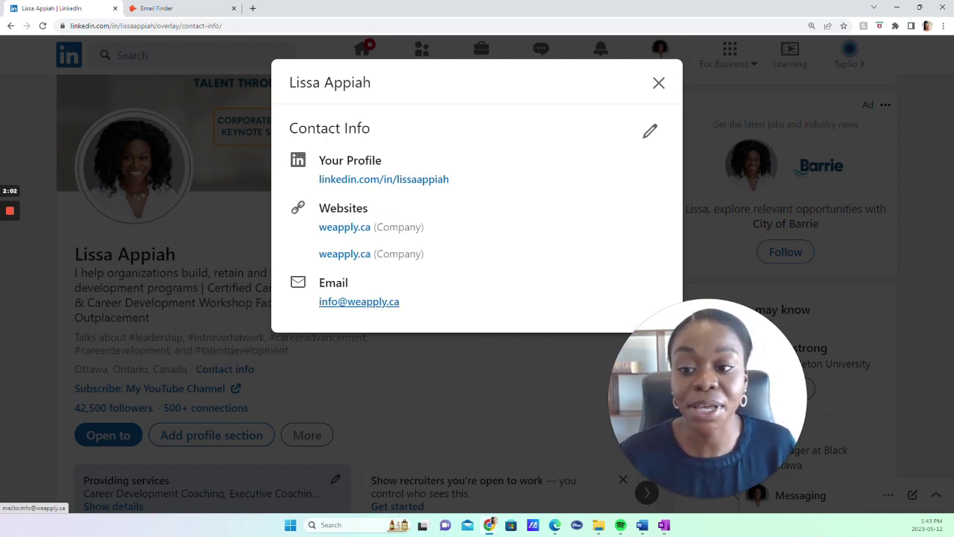
Close Contact Info, read the fully expanded About section, then switch to Hunter.io's Email Finder
left_click(660, 82)
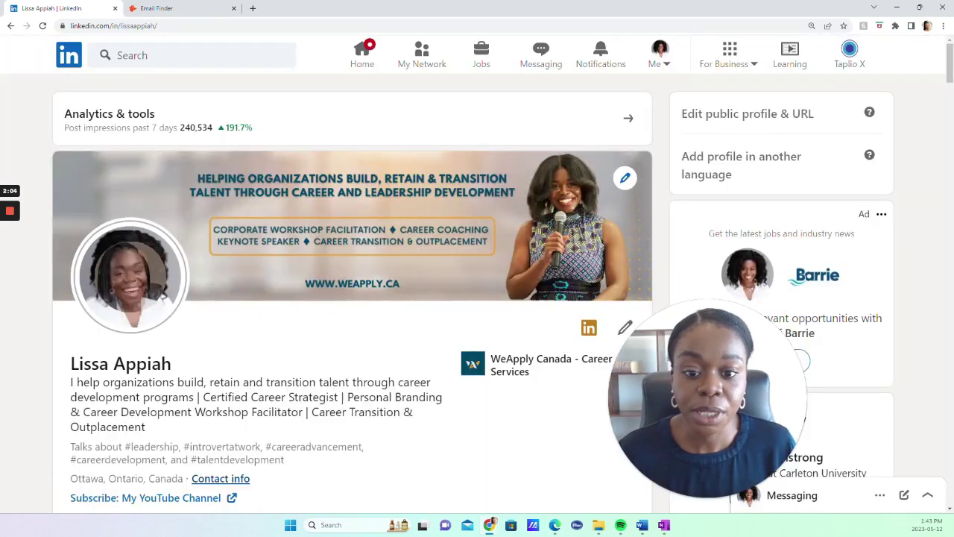
scroll(352, 291, "down", 8)
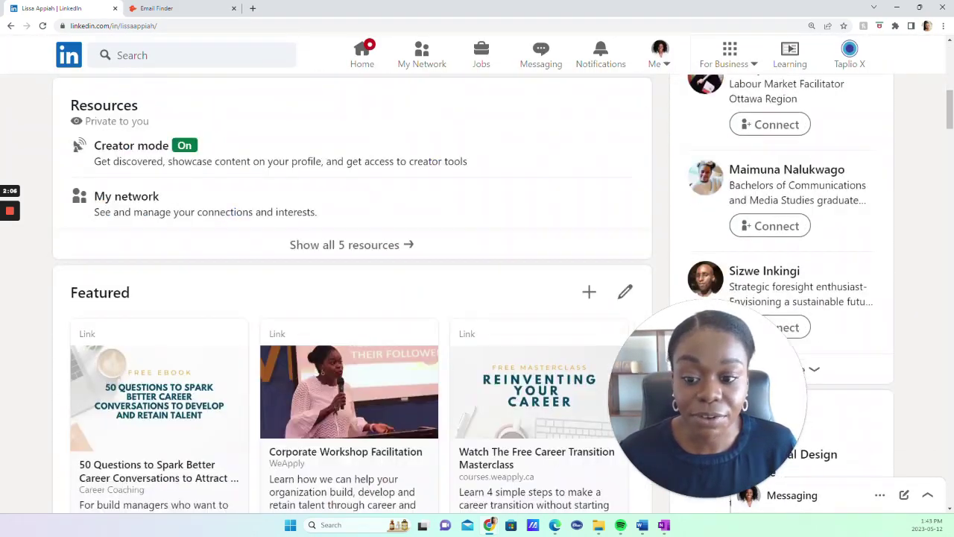
scroll(352, 291, "down", 12)
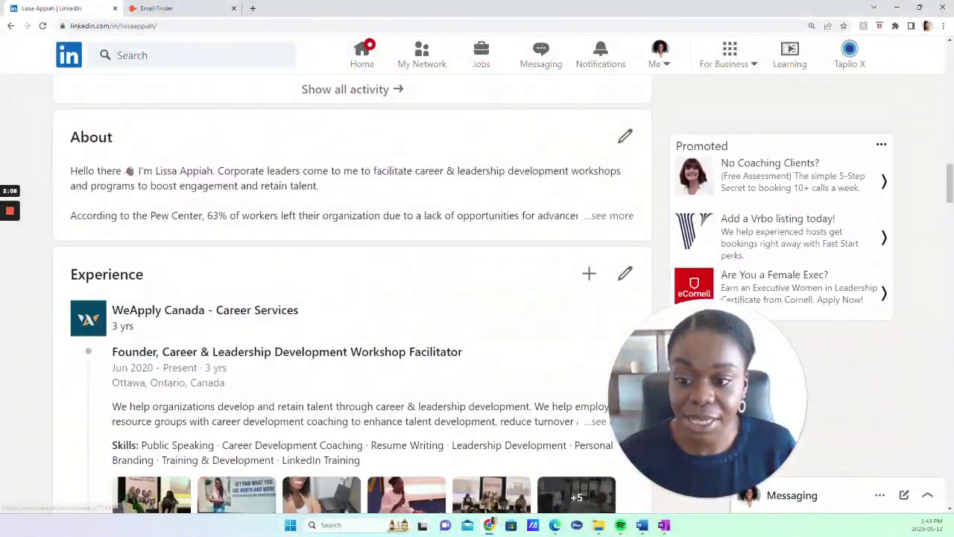
scroll(616, 266, "up", 1)
left_click(615, 266)
scroll(616, 265, "down", 4)
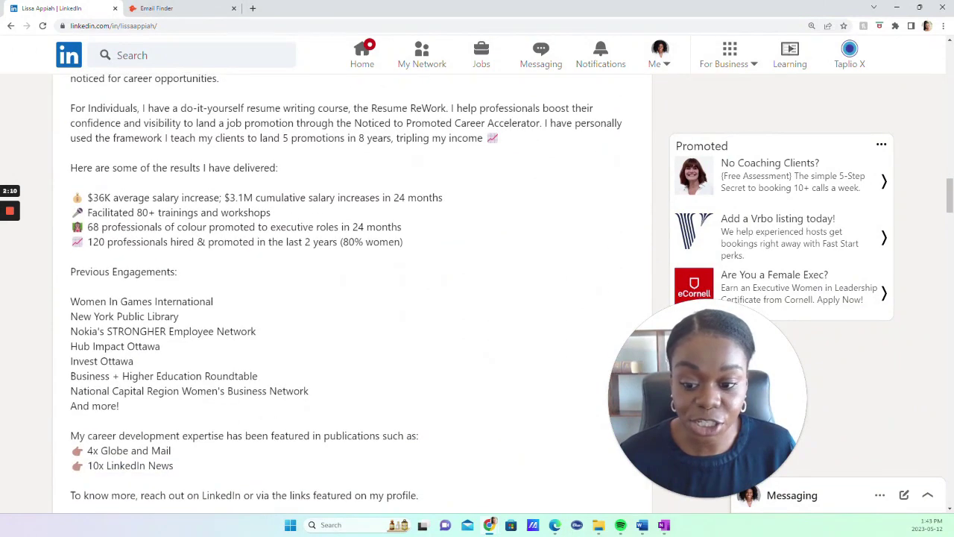
scroll(352, 290, "down", 3)
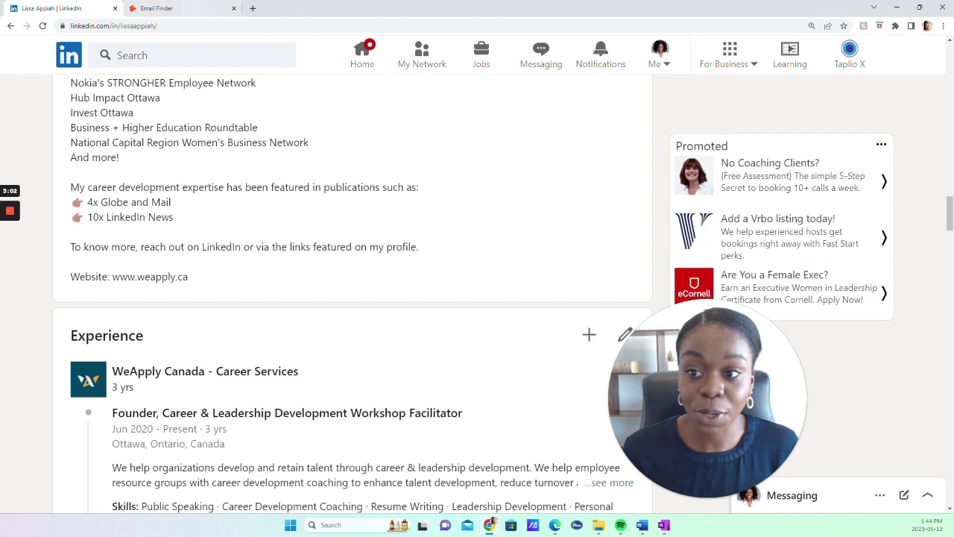
key("ctrl+Tab")
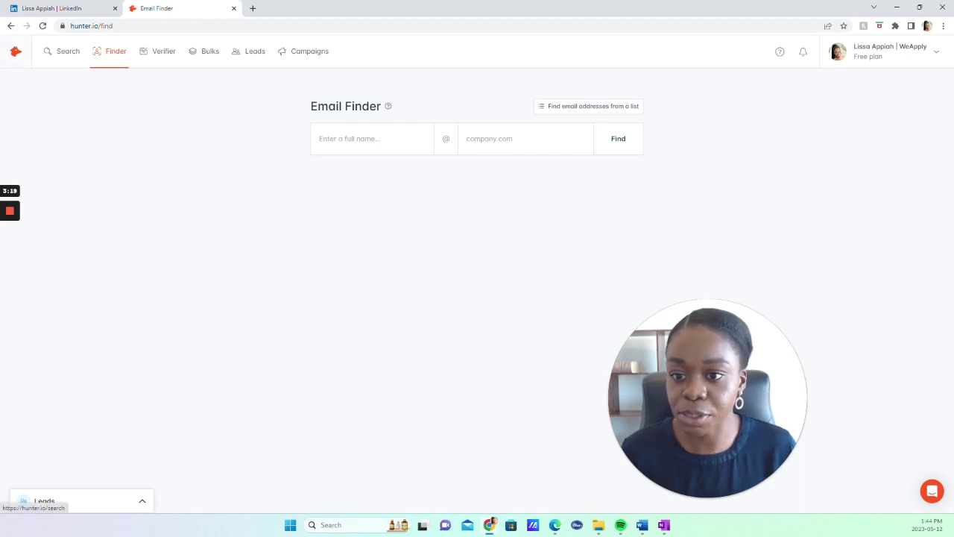
In Email Finder, enter the profile owner's full name and the partial company 'weappl'
left_click(68, 51)
left_click(115, 51)
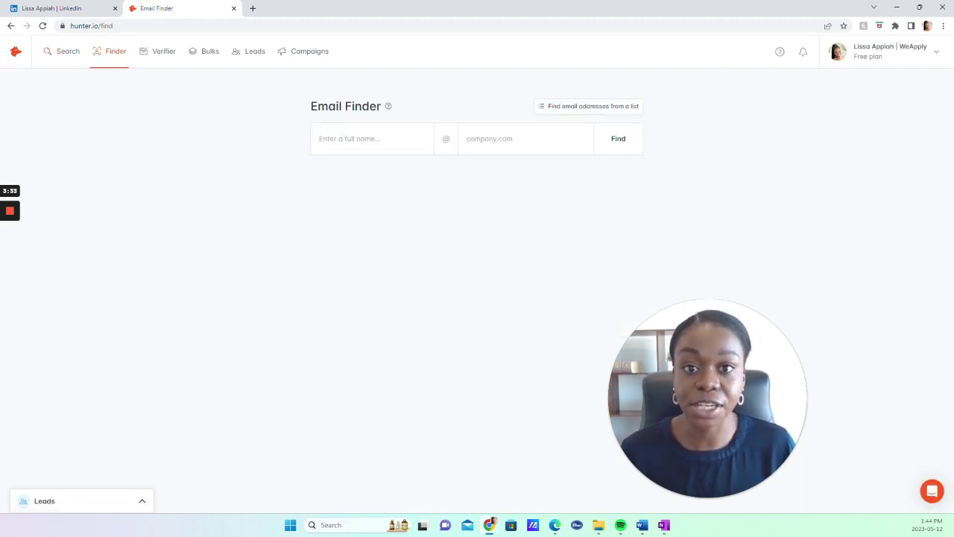
left_click(365, 138)
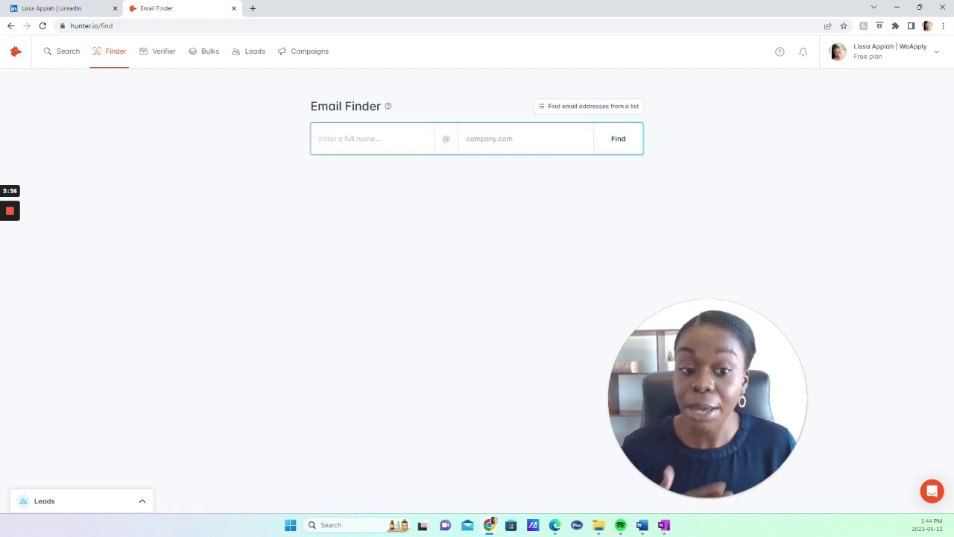
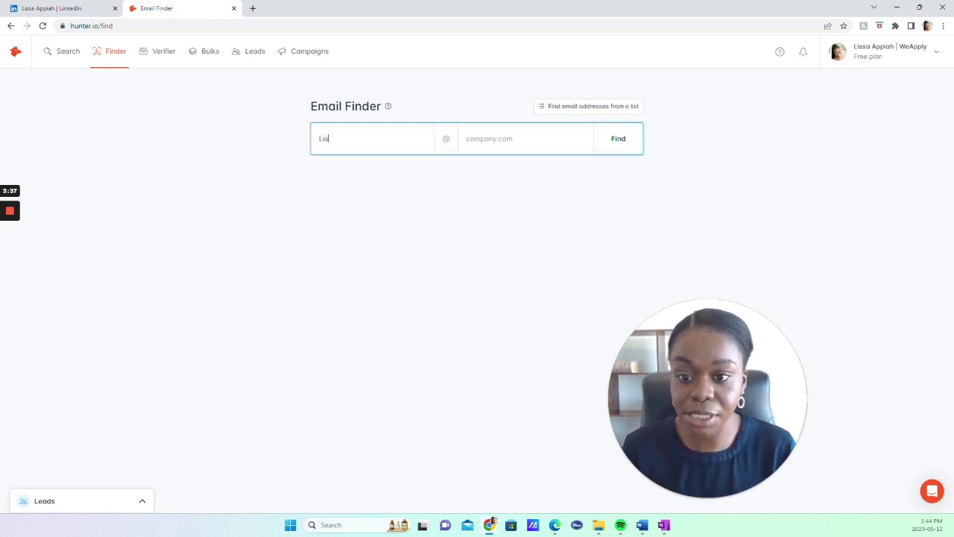
key("Tab")
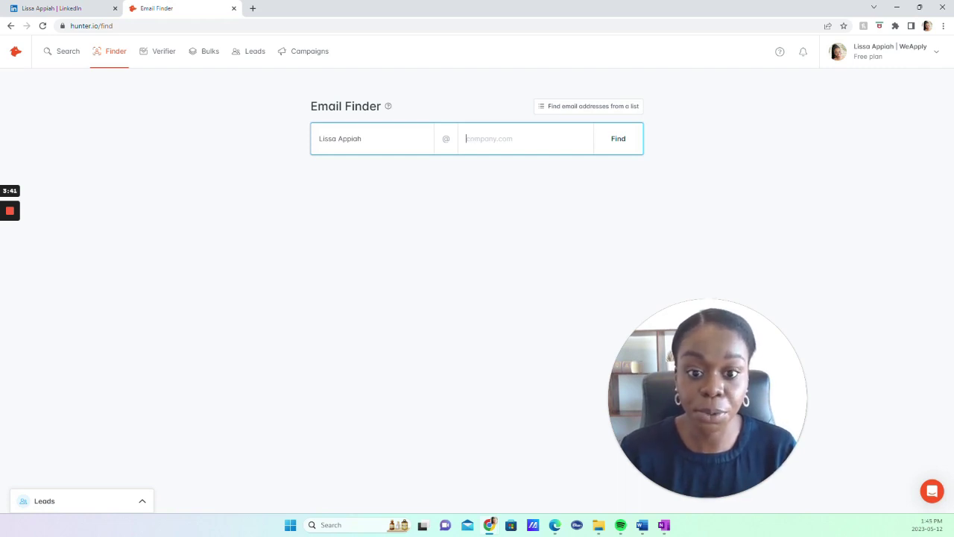
type("weappl")
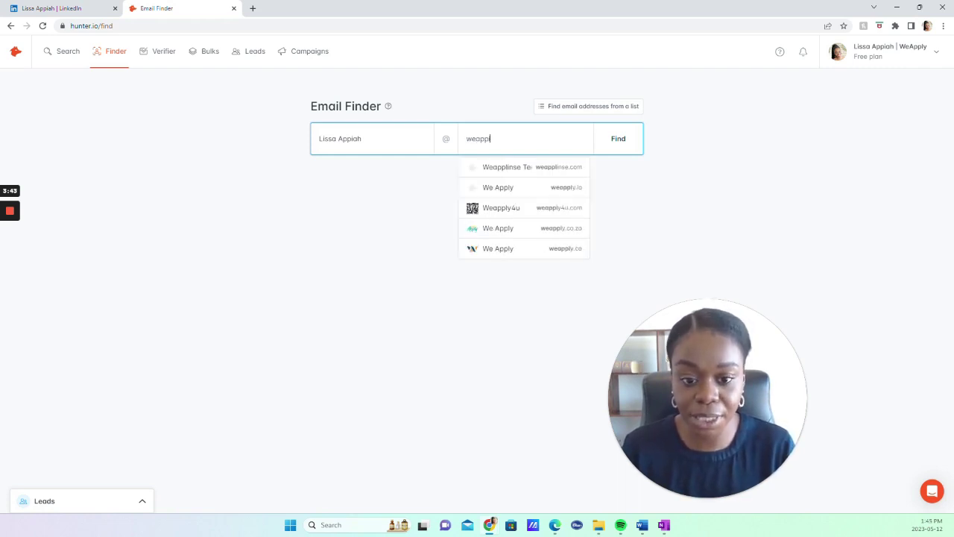
key("Escape")
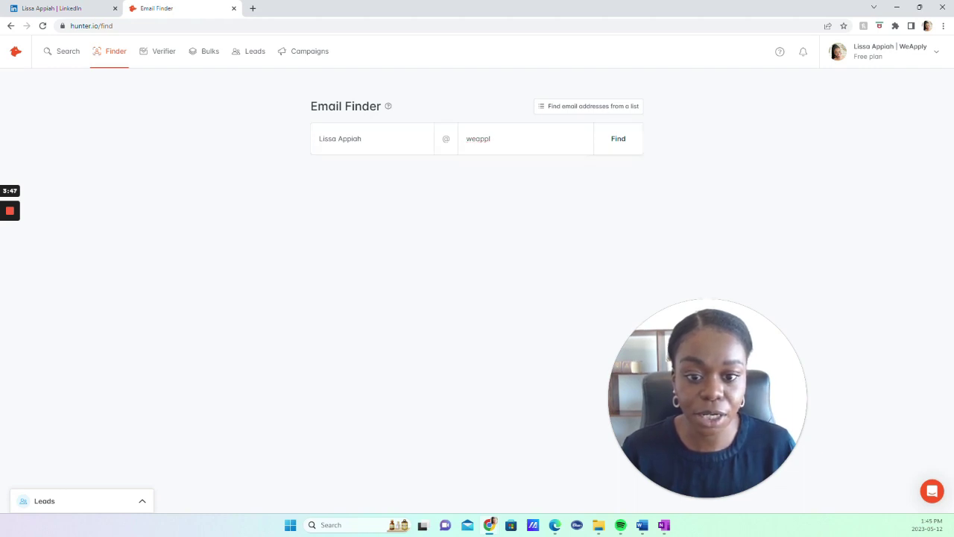
Choose weapply.ca as the domain and find the 96% confidence email address
left_click(490, 139)
key("BackSpace")
key("Down")
key("Down")
key("Down")
key("Down")
key("Down")
key("Return")
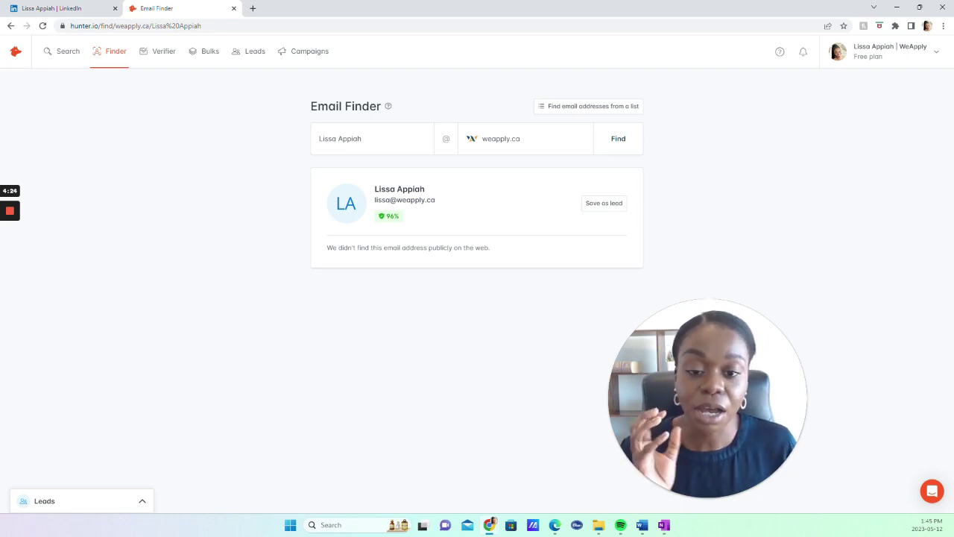
left_click_drag(363, 139, 319, 138)
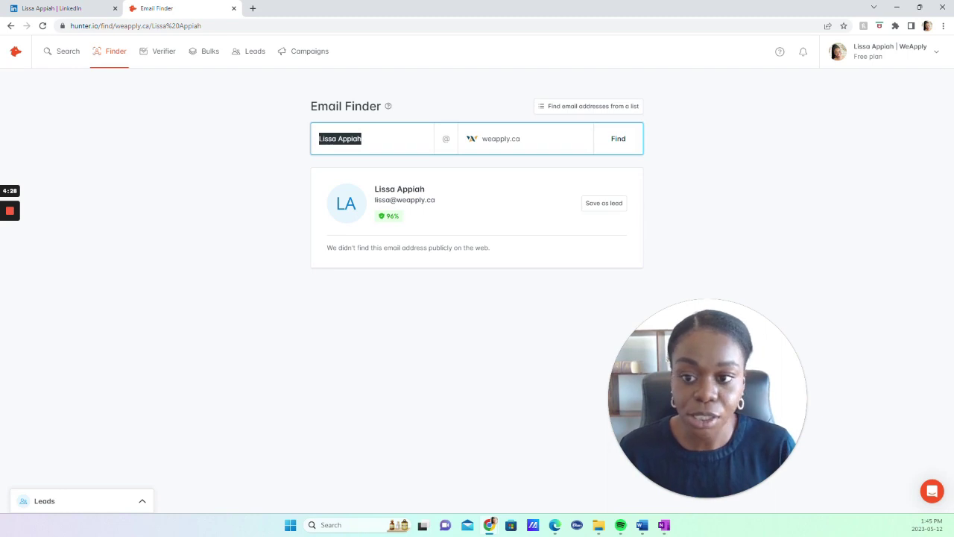
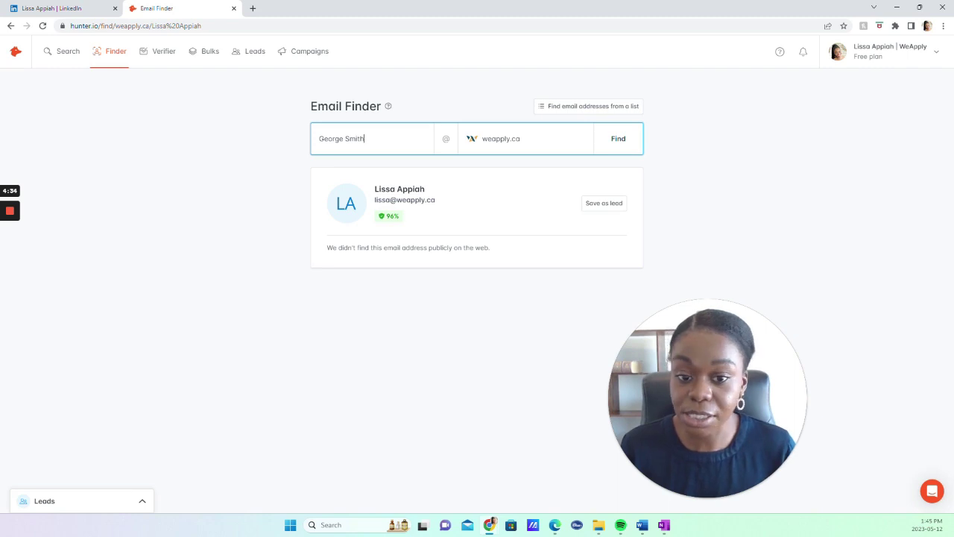
Look up a sample name at google.com, getting an 83% confidence address
key("Tab")
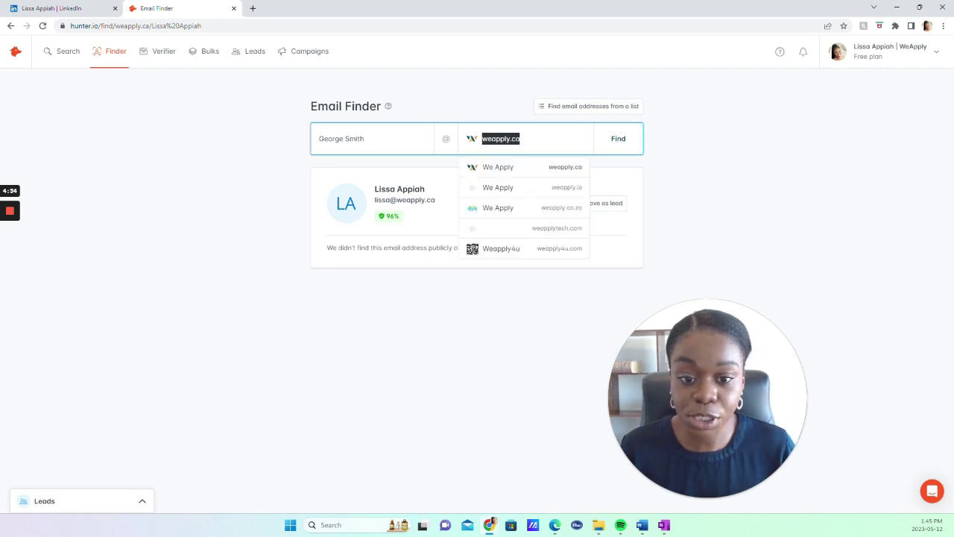
type("google")
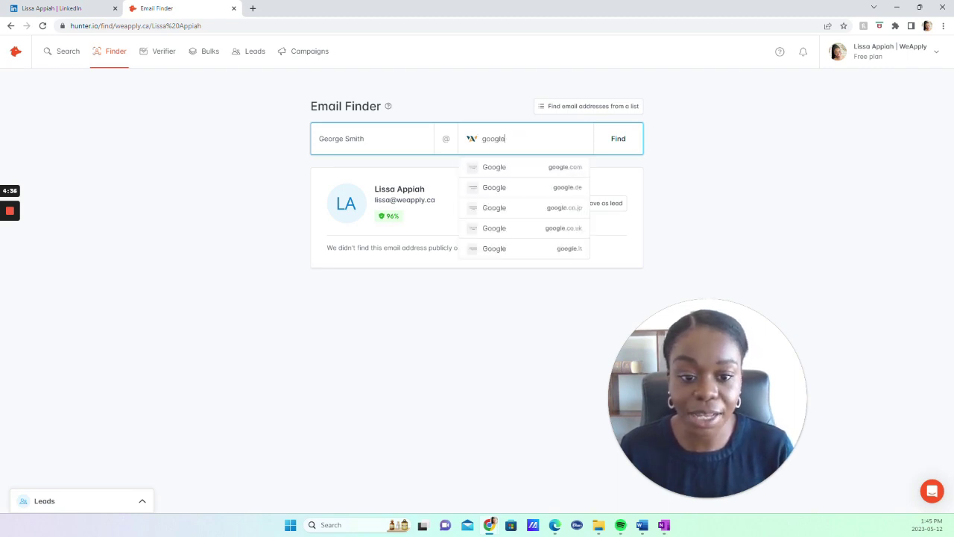
key("Return")
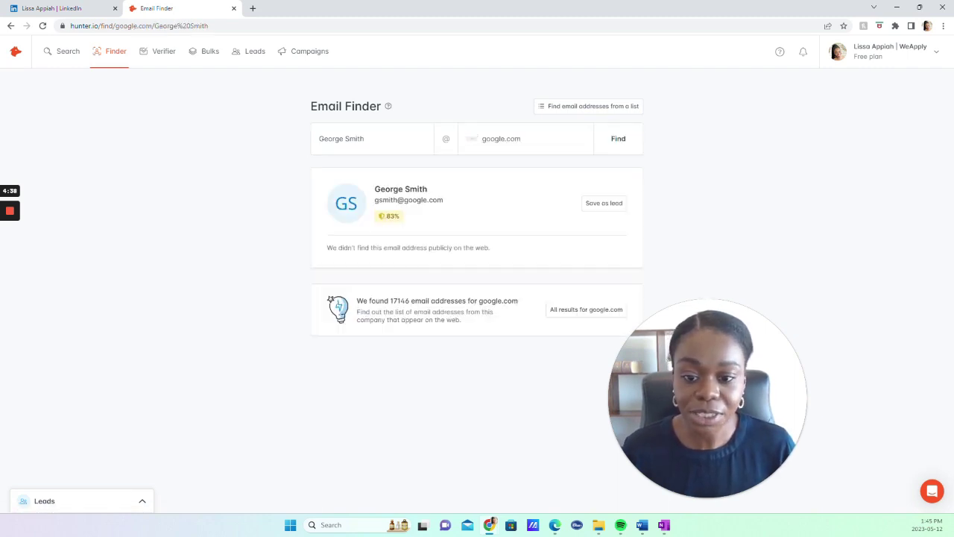